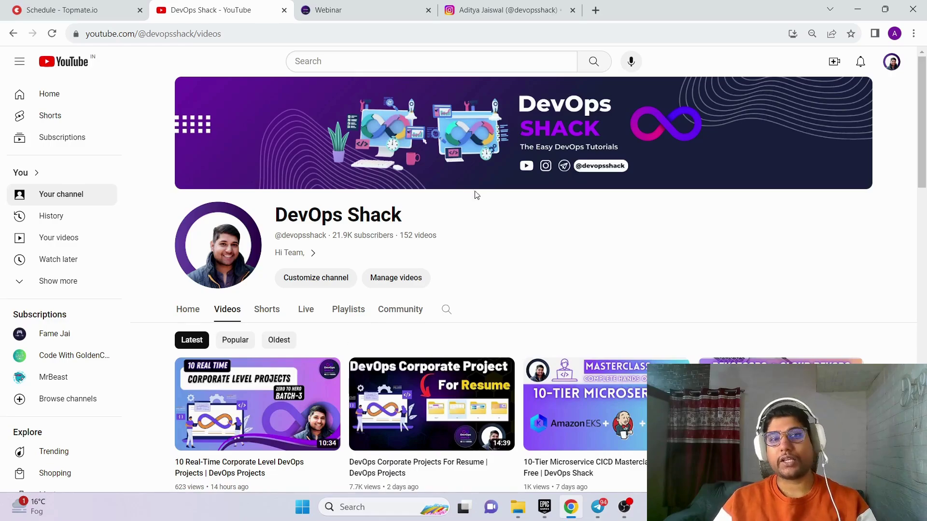
# View the free 10-Tier MicroService CI/CD masterclass webinar page, then switch to the devopsshack Instagram profile
pyautogui.click(344, 9)
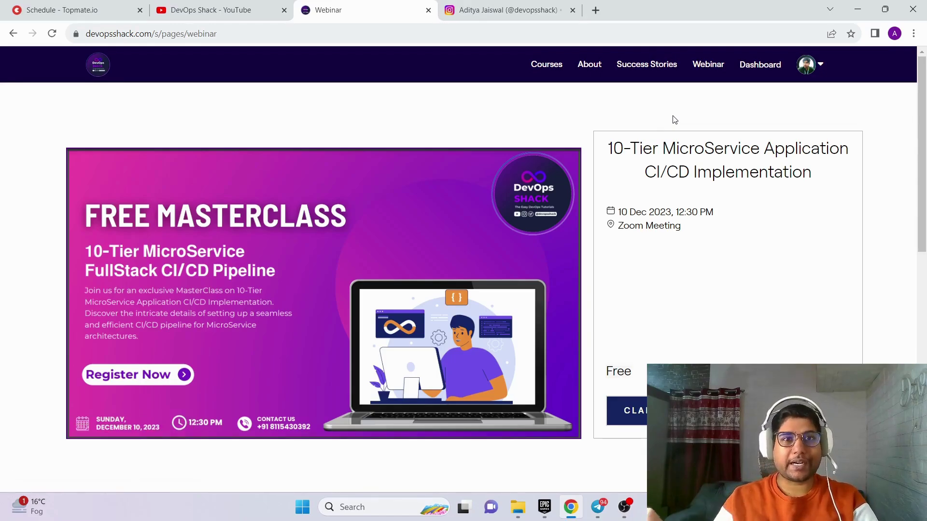
pyautogui.moveTo(623, 149); pyautogui.dragTo(607, 149)
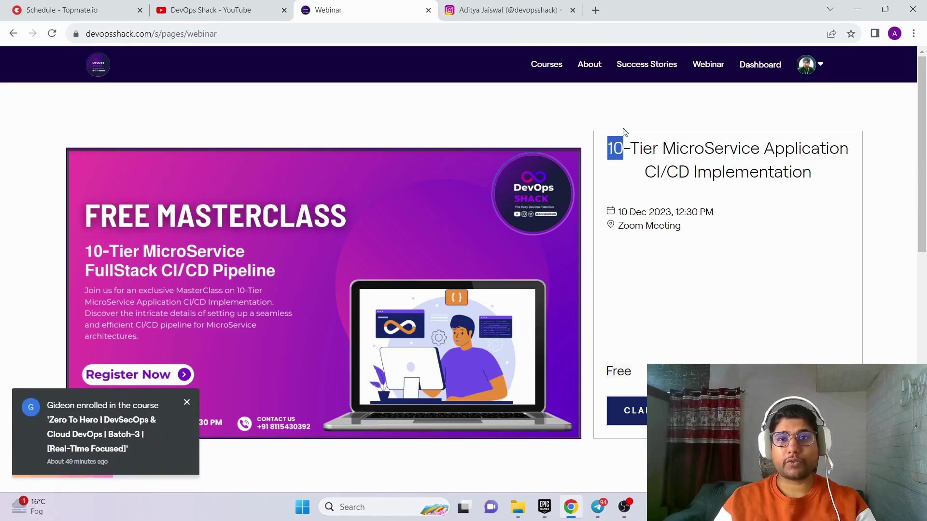
pyautogui.click(634, 113)
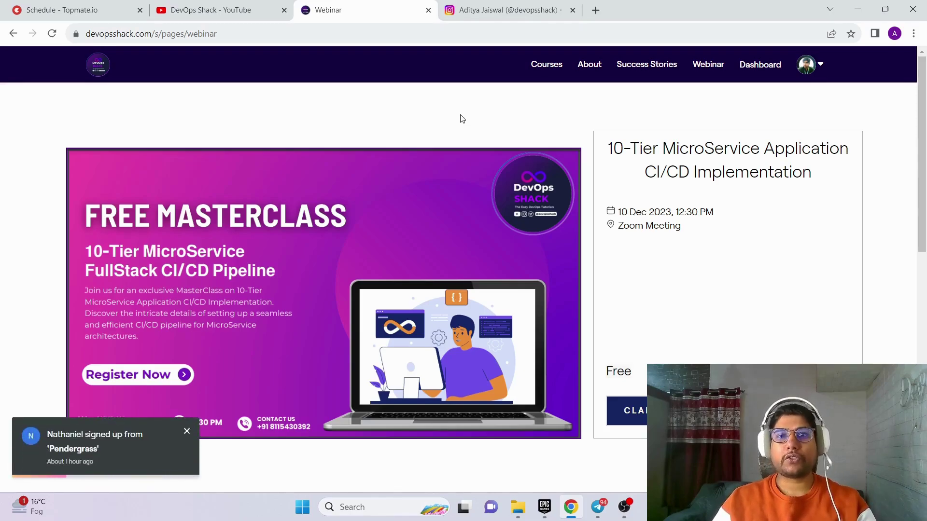
pyautogui.click(504, 10)
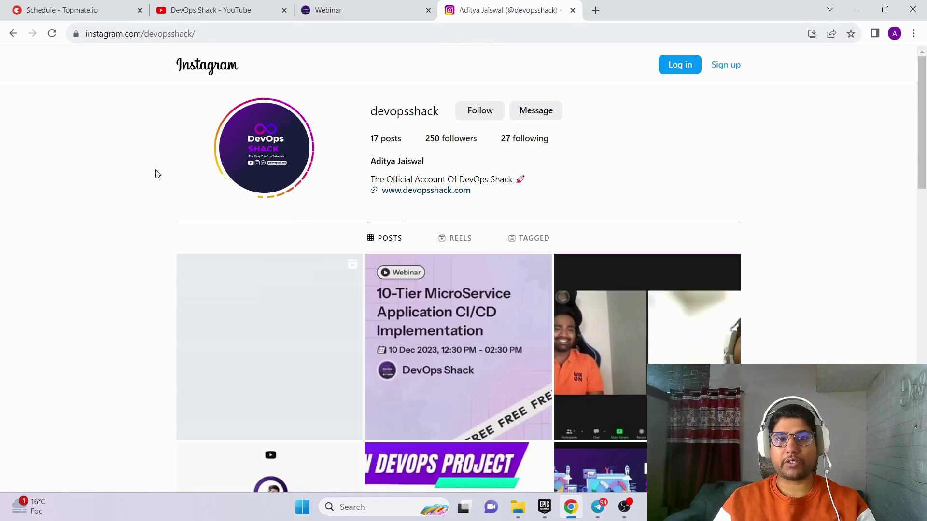
# Return to the DevOps Shack YouTube channel's videos
pyautogui.click(217, 15)
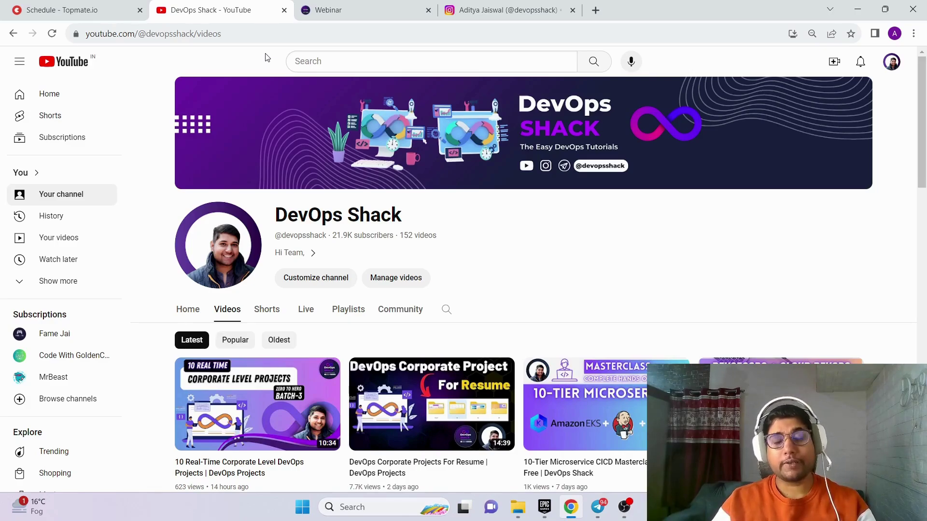
# Show the Topmate Default availability schedule with Monday–Friday 9:00–10:00 AM and 7:30–8:30 PM slots
pyautogui.click(61, 9)
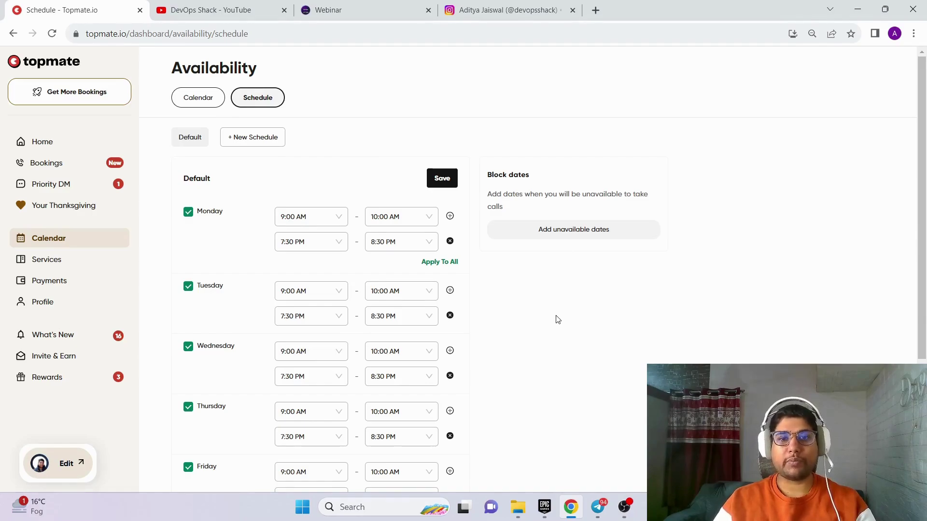
pyautogui.scroll(-2, 551, 318)
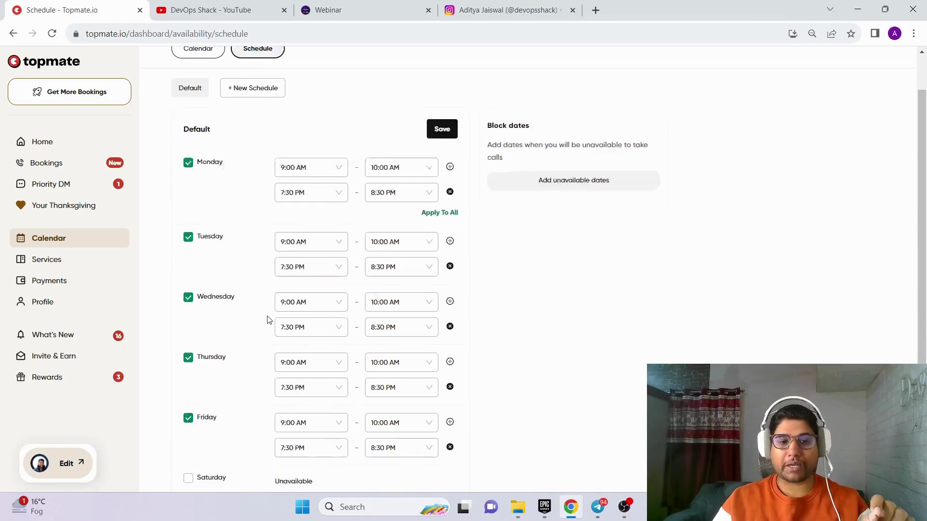
pyautogui.scroll(1, 533, 288)
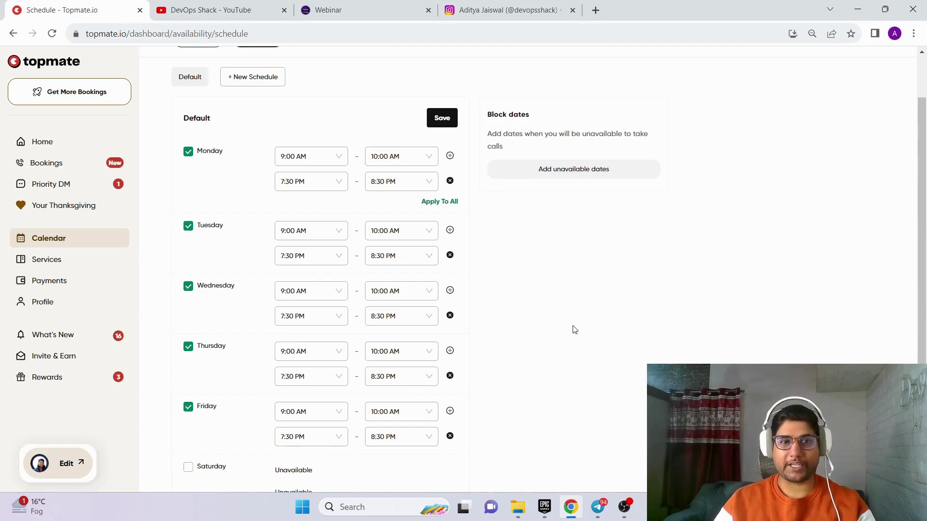
# Save the Default schedule with weekday 9:00–10:00 AM and 7:30–8:30 PM slots
pyautogui.click(442, 121)
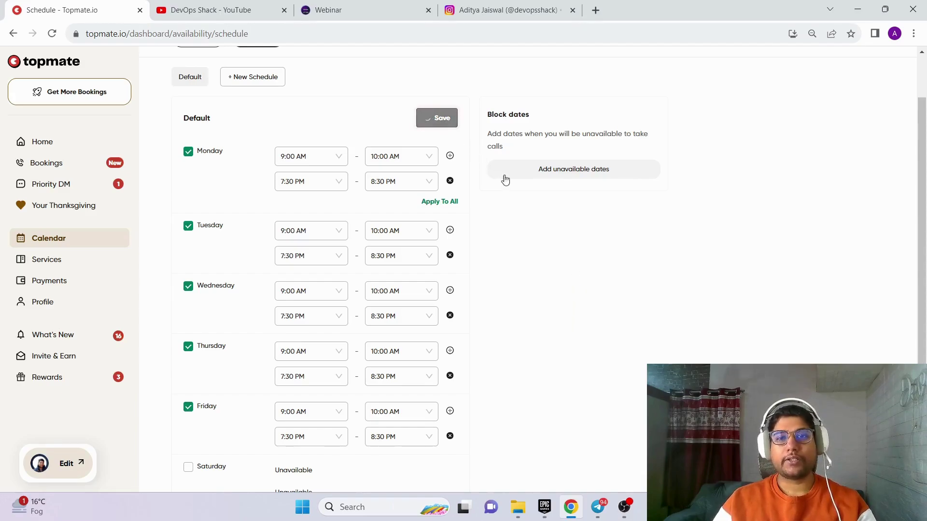